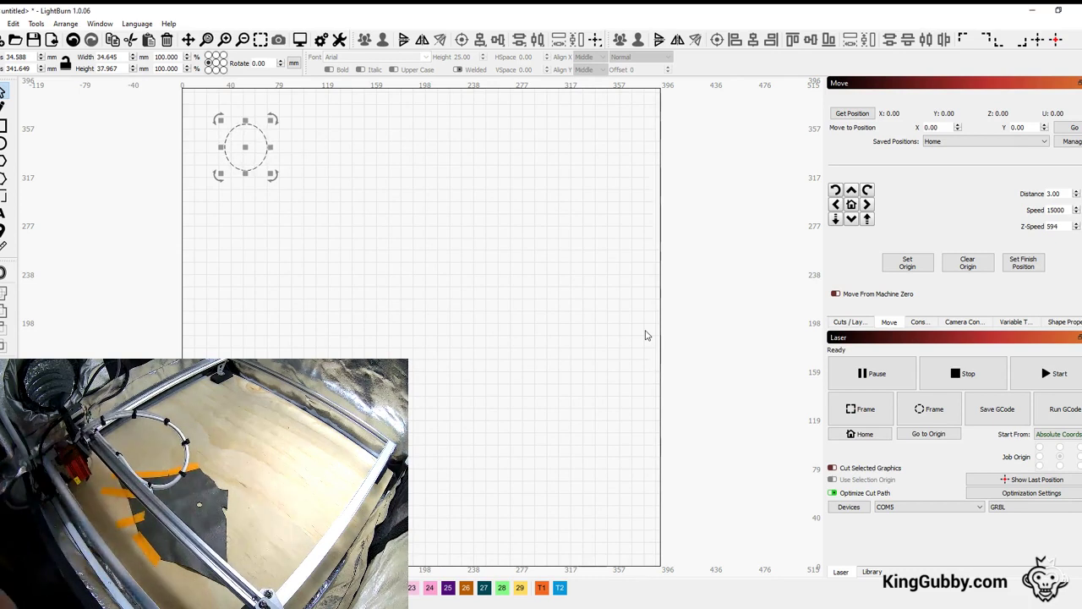
Step: Reset the controller from the Console and send the firmware settings $1=255 and $10=0
click(920, 322)
click(961, 377)
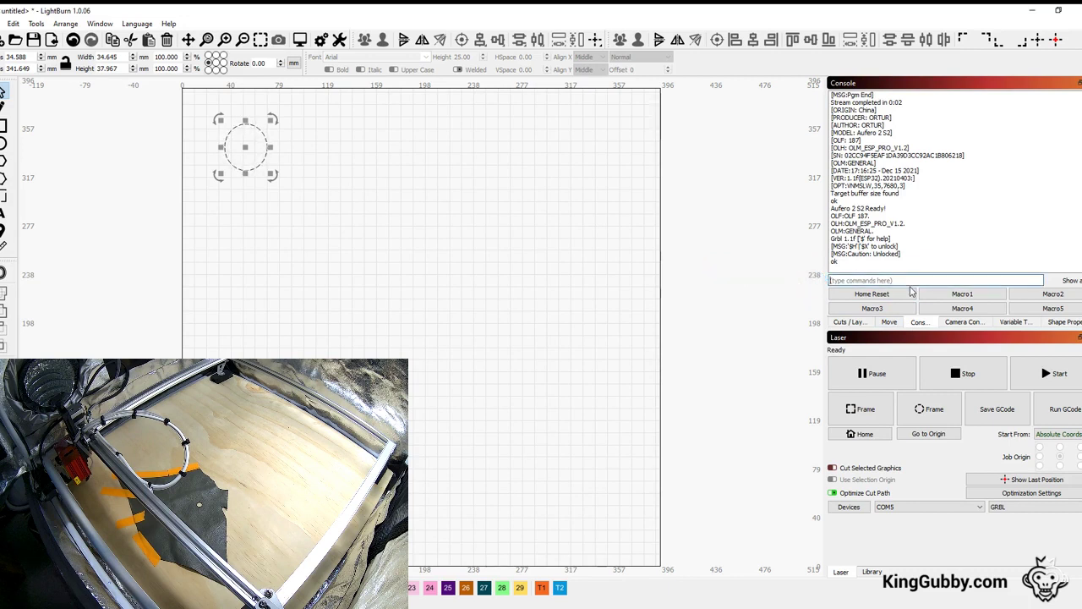
text($)
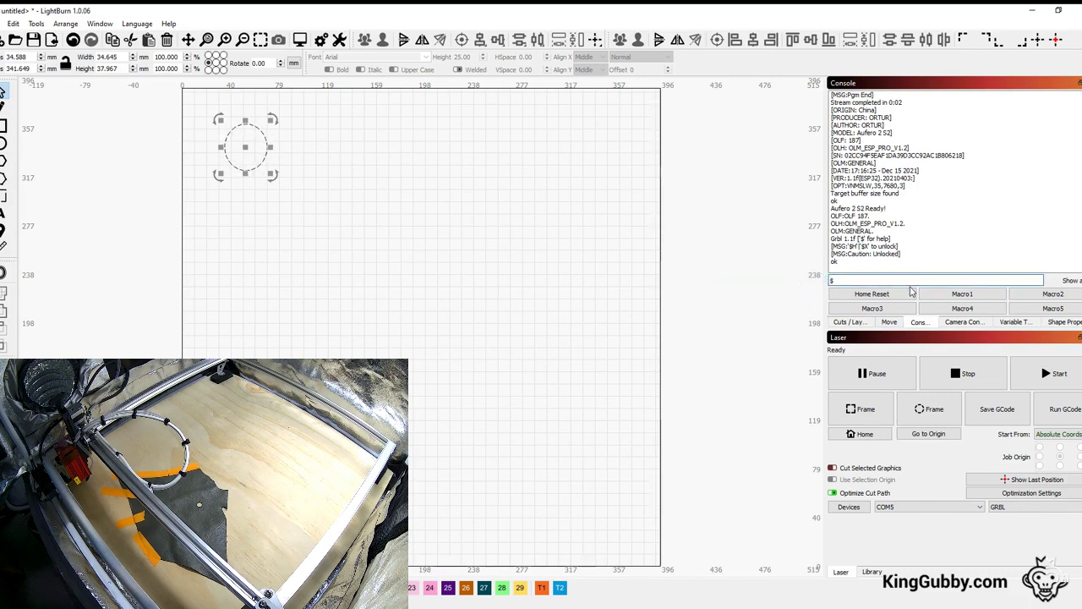
text(I=)
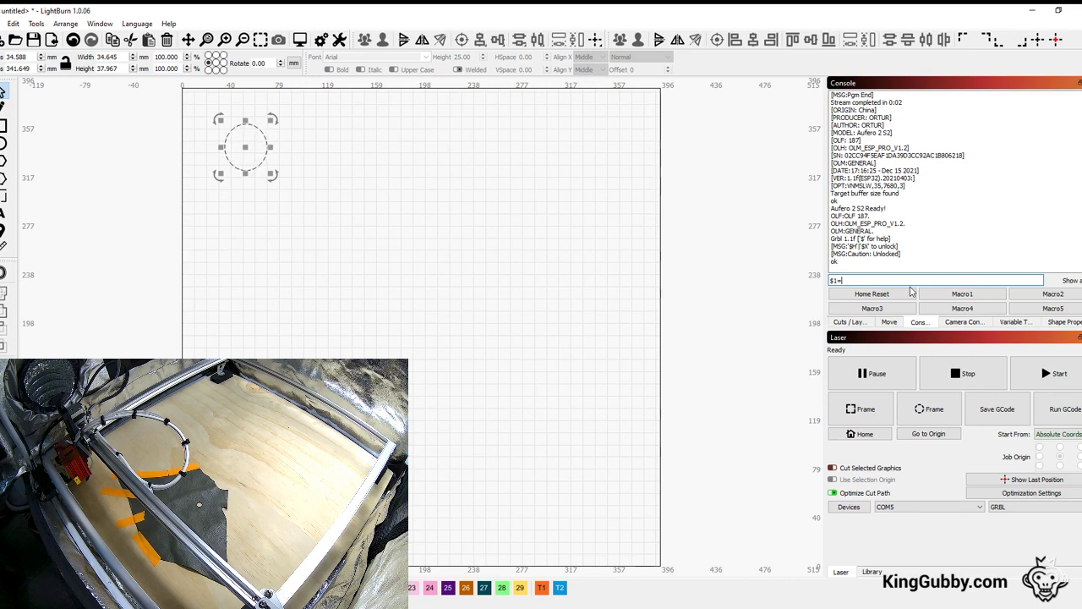
text(255)
key(Return)
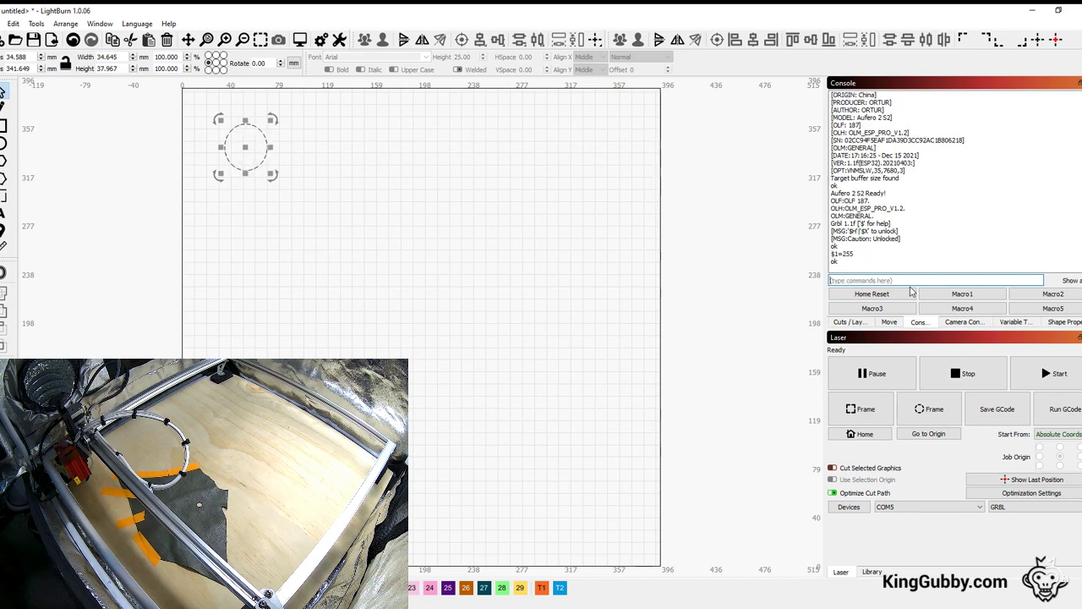
text($10=0)
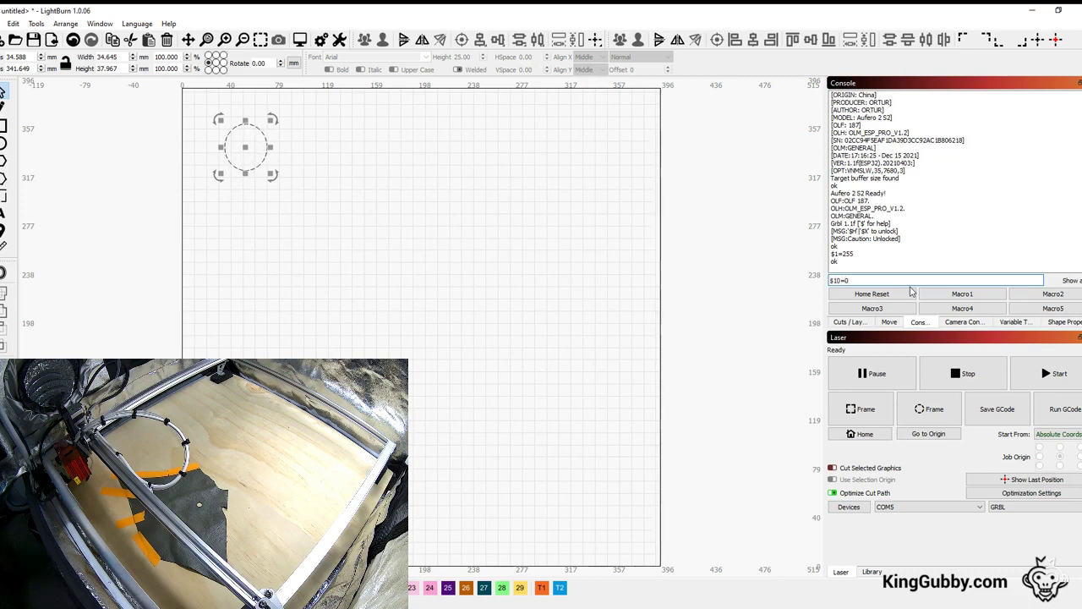
key(Return)
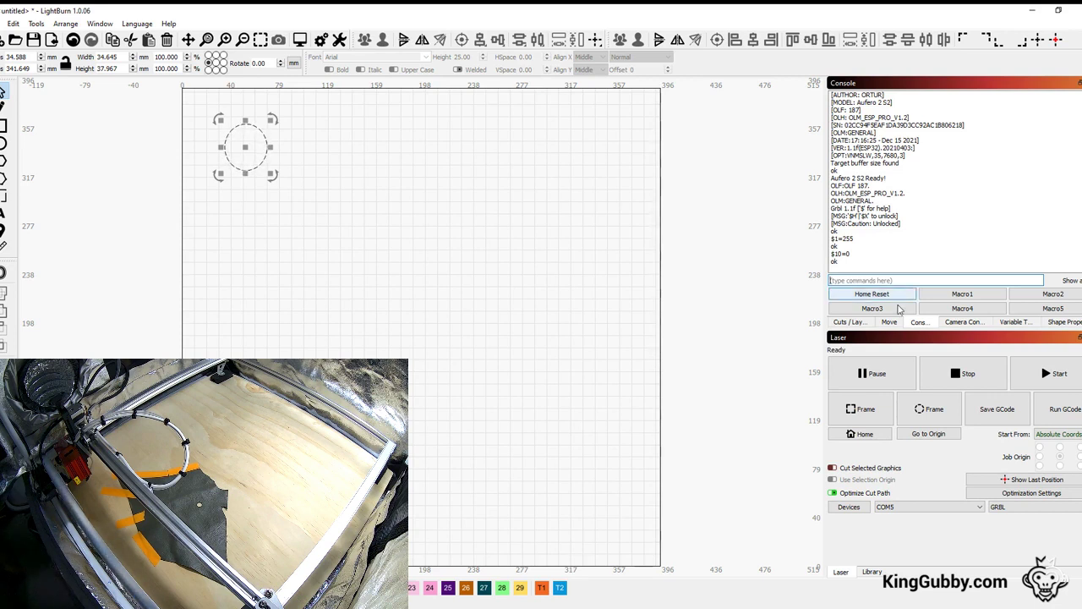
Step: Jog the laser head 3 mm left and 3 mm down to X -3, Y -3
click(890, 322)
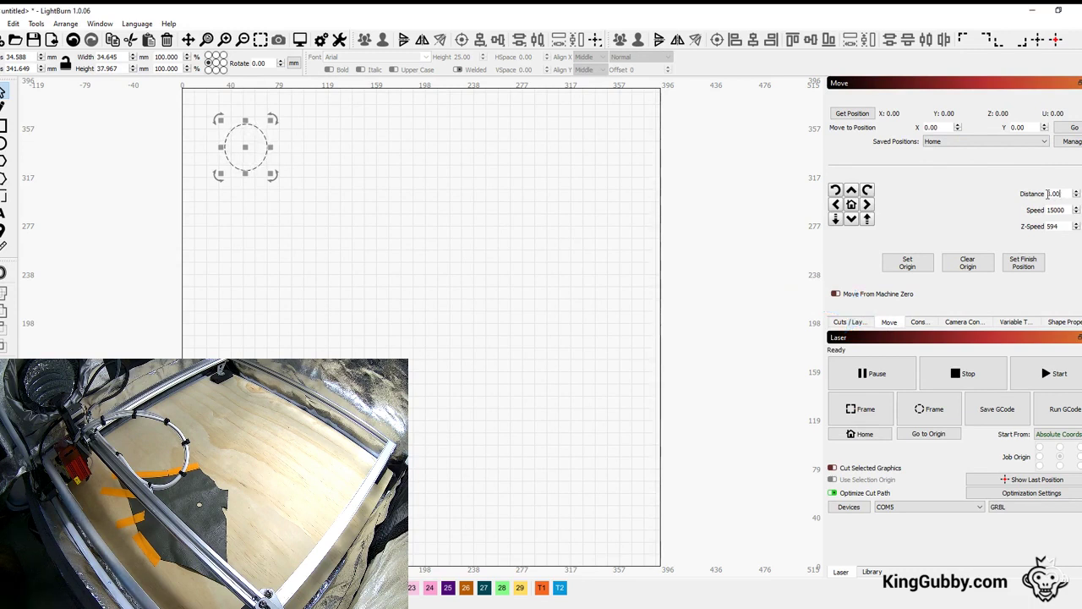
scroll(1049, 193, up, 2)
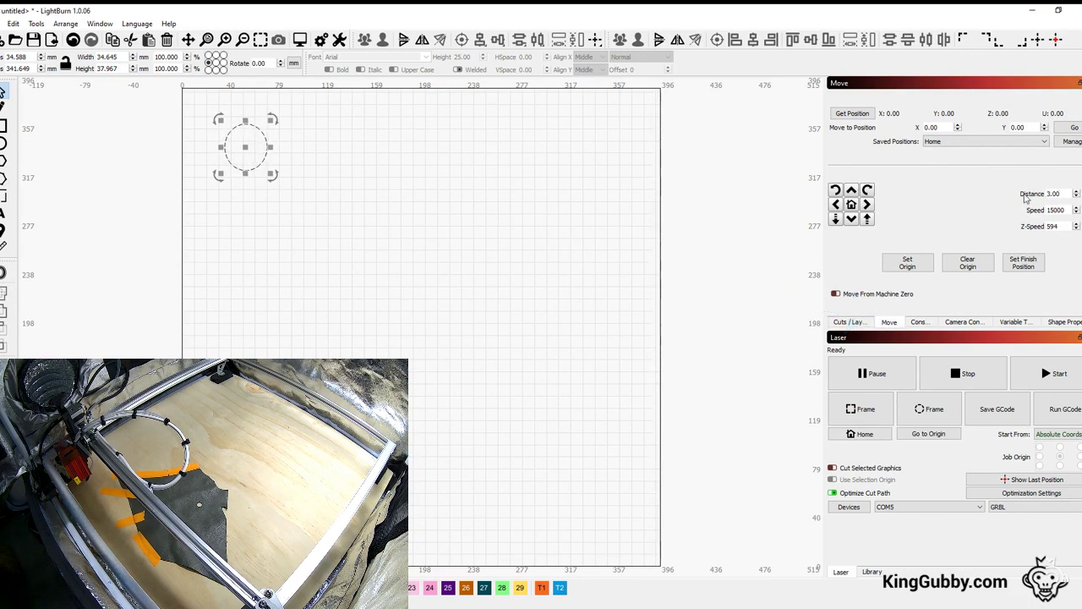
click(836, 207)
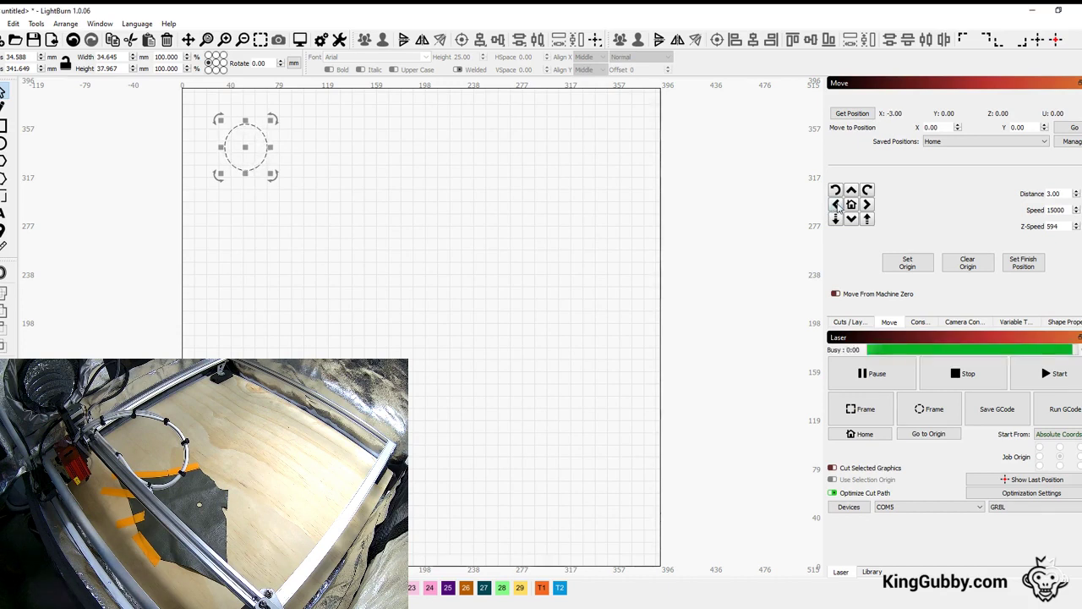
click(853, 219)
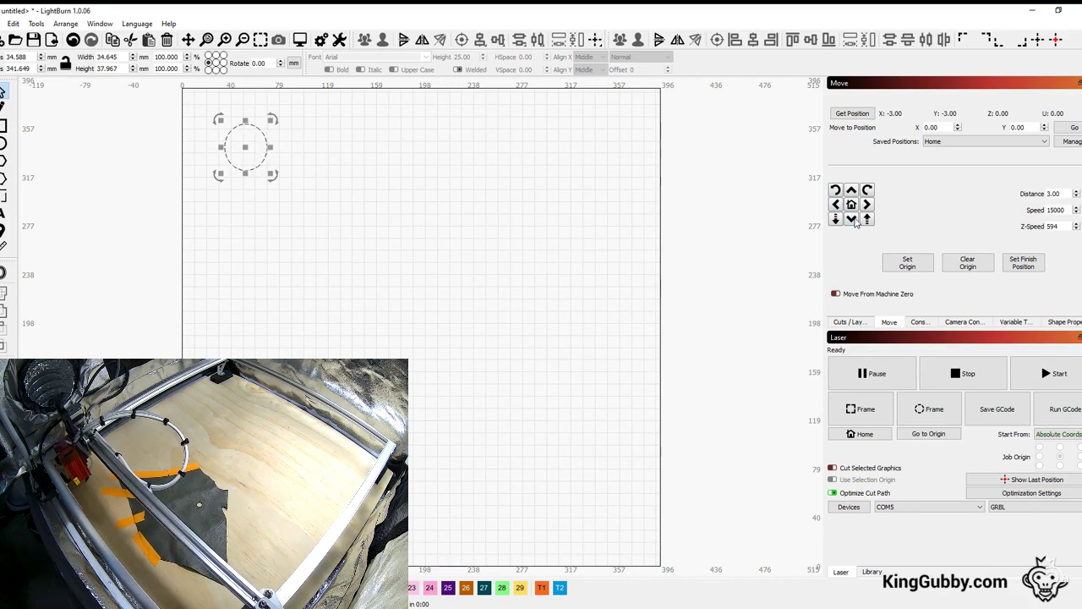
Step: Check the Home Reset macro holds G92 X0 Y0 and run it to zero the current spot
click(918, 323)
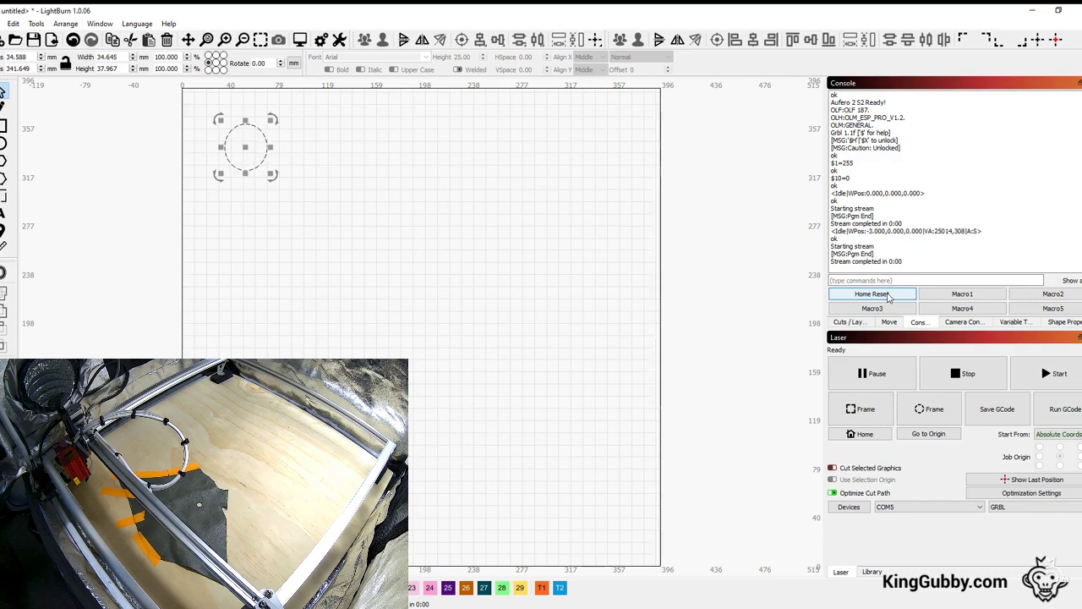
right_click(888, 297)
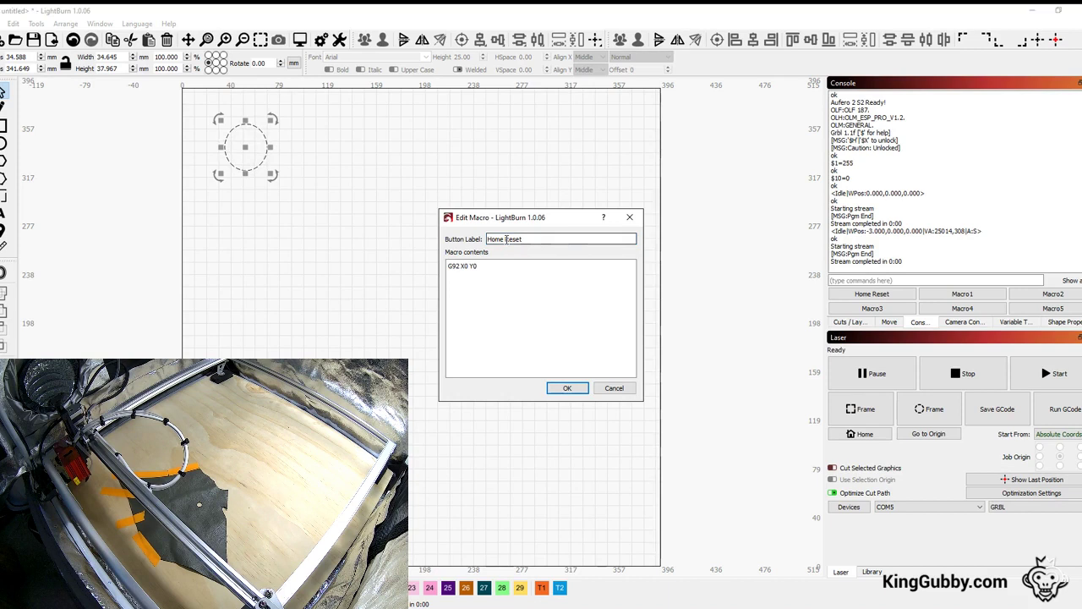
click(565, 388)
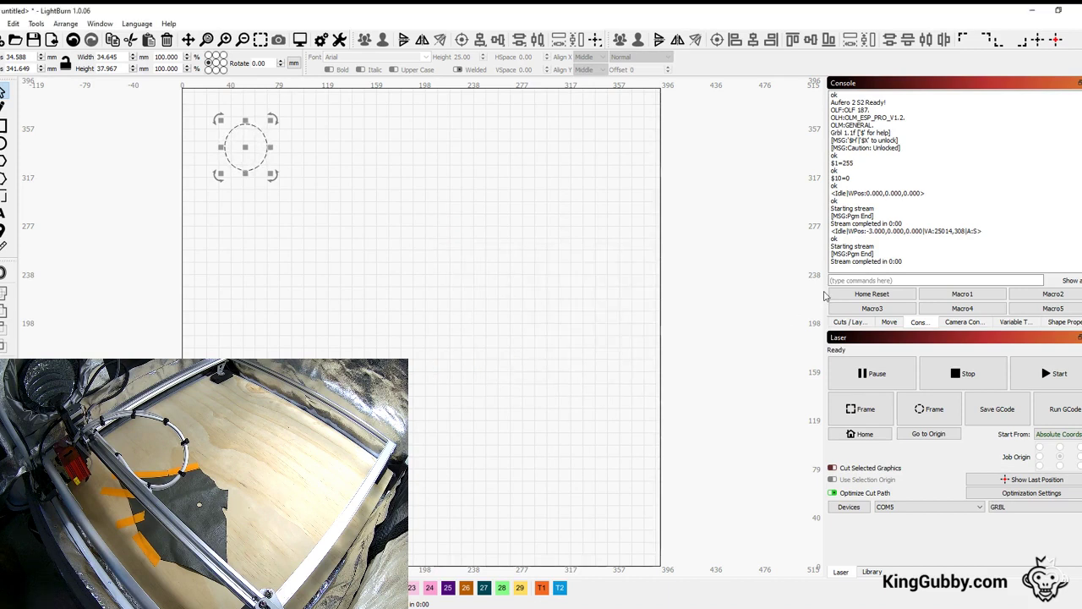
click(859, 294)
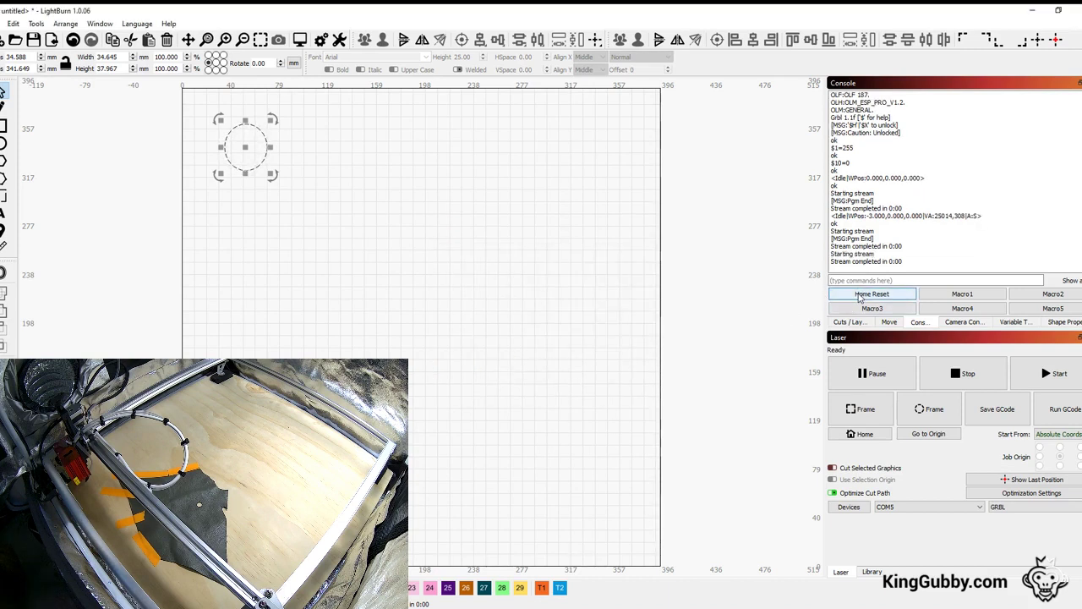
click(890, 322)
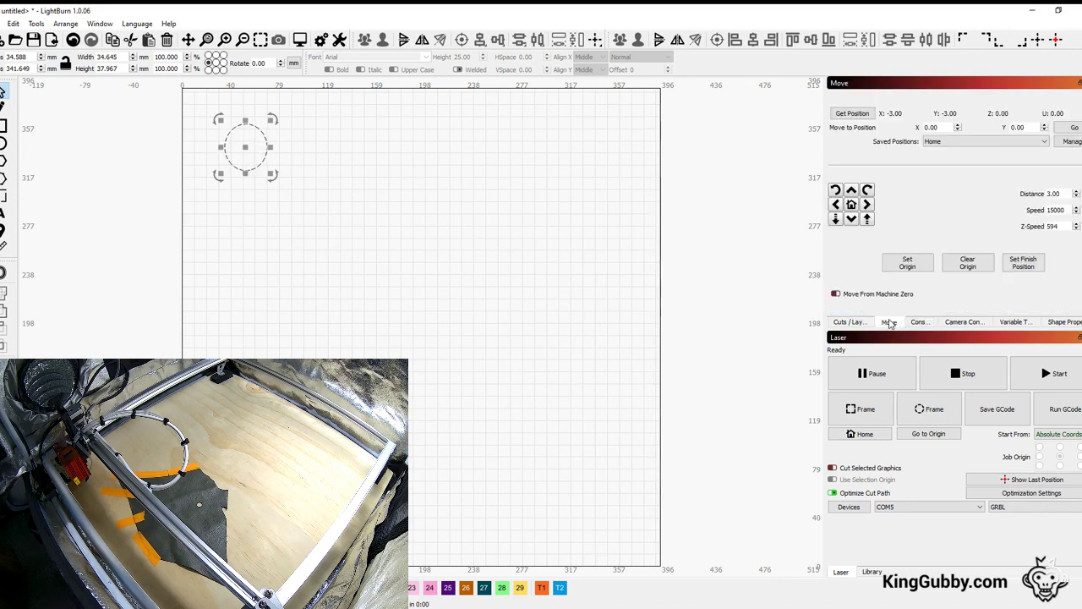
Step: Add a new stored position named Home in Stored Positions
click(1069, 141)
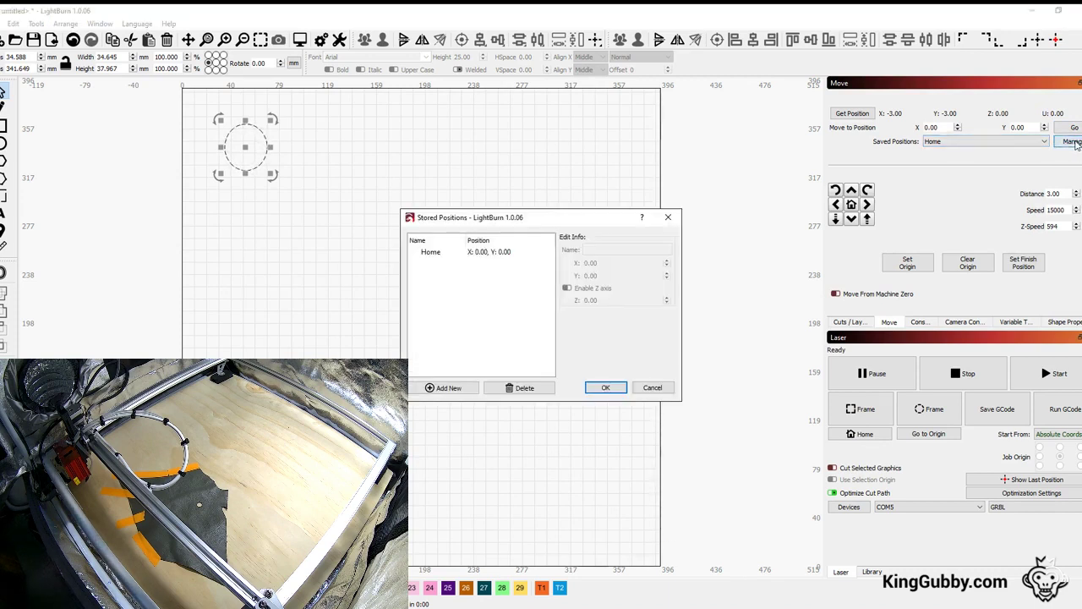
click(444, 387)
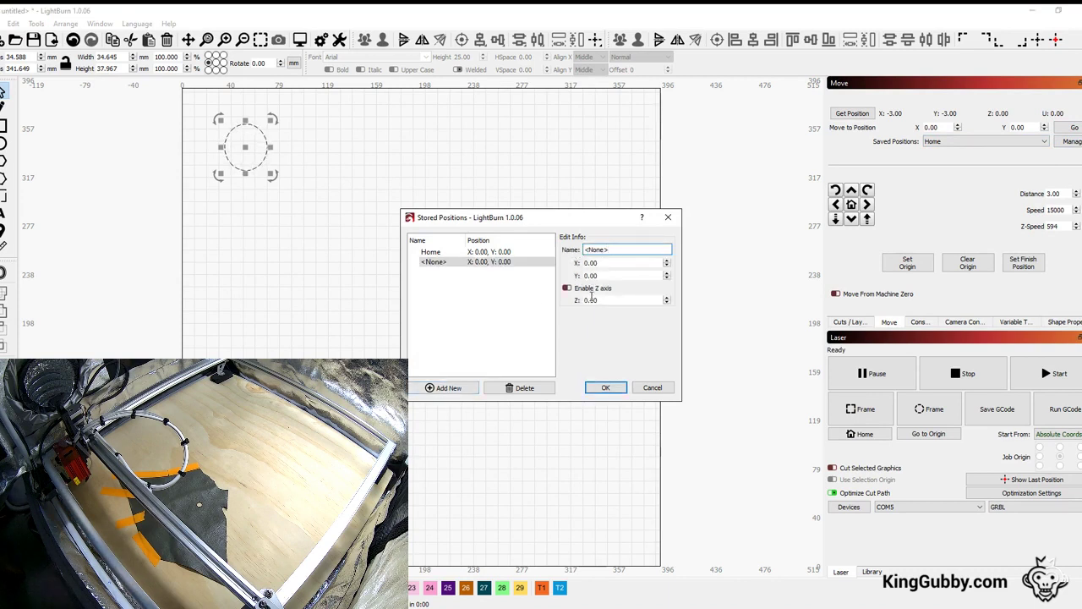
drag(612, 250, 561, 252)
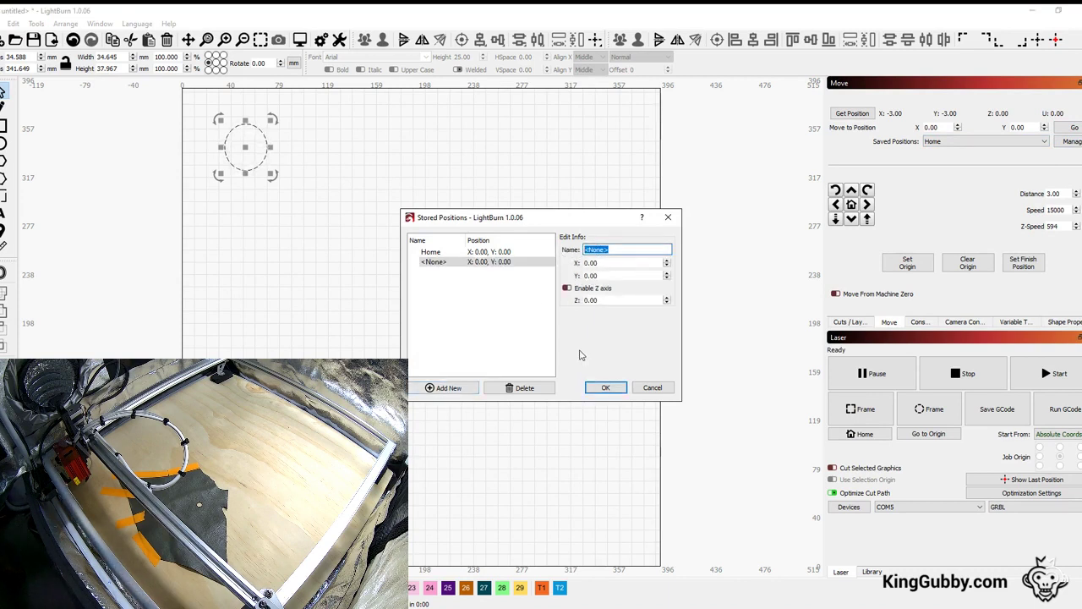
click(603, 387)
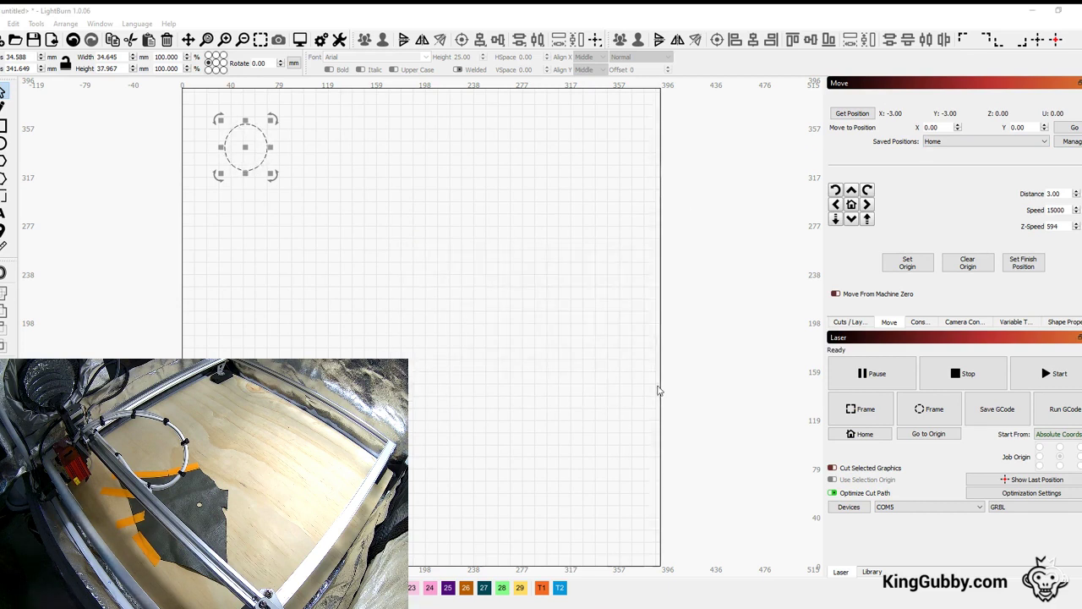
Step: Send the head to the saved Home position at 0, 0 and attempt firmware homing
click(1014, 144)
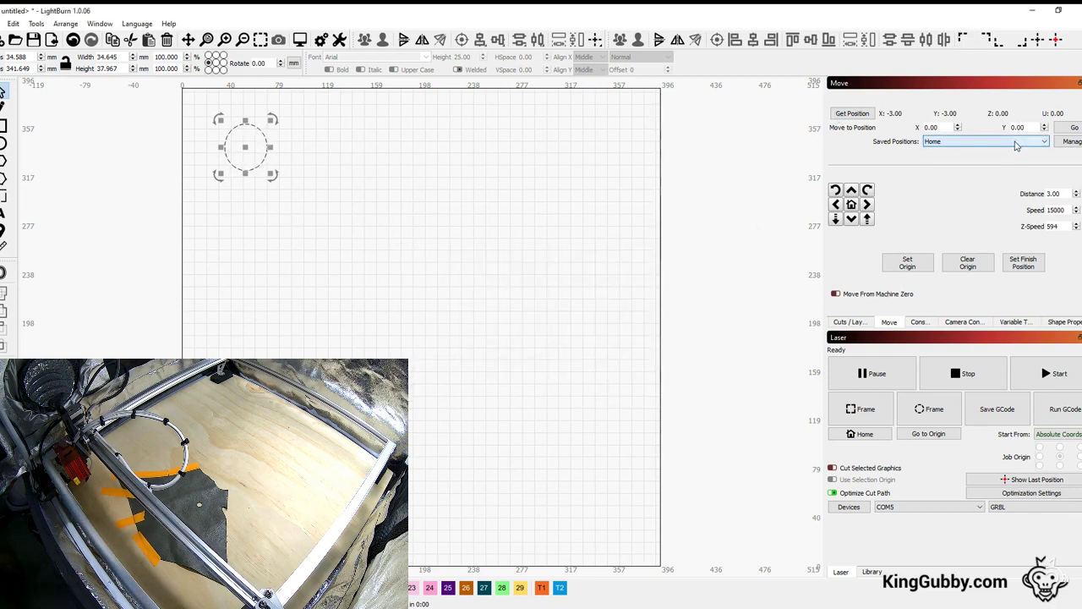
click(1015, 153)
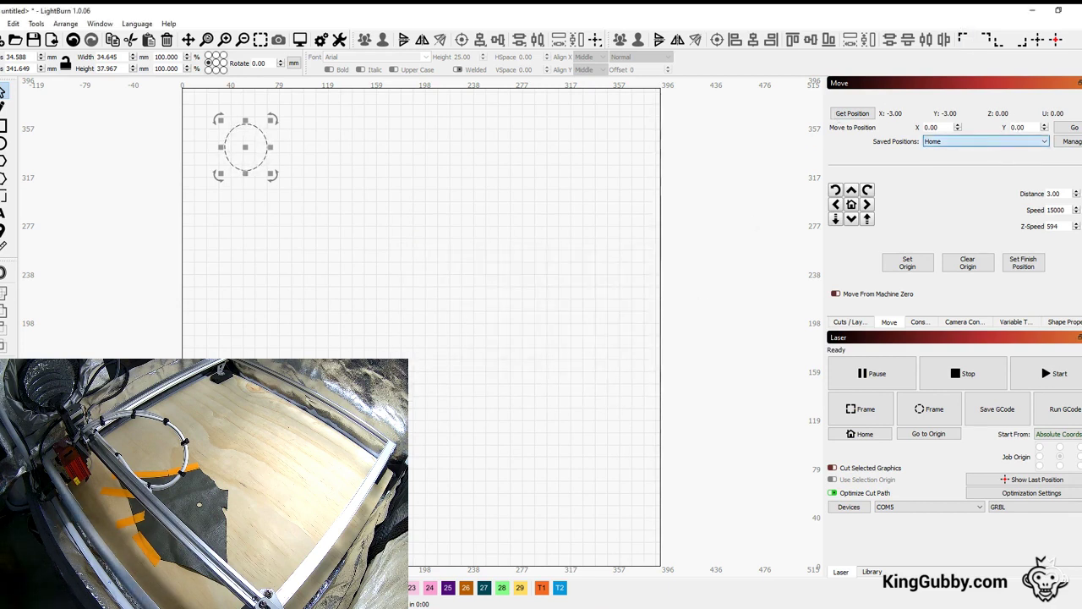
click(921, 322)
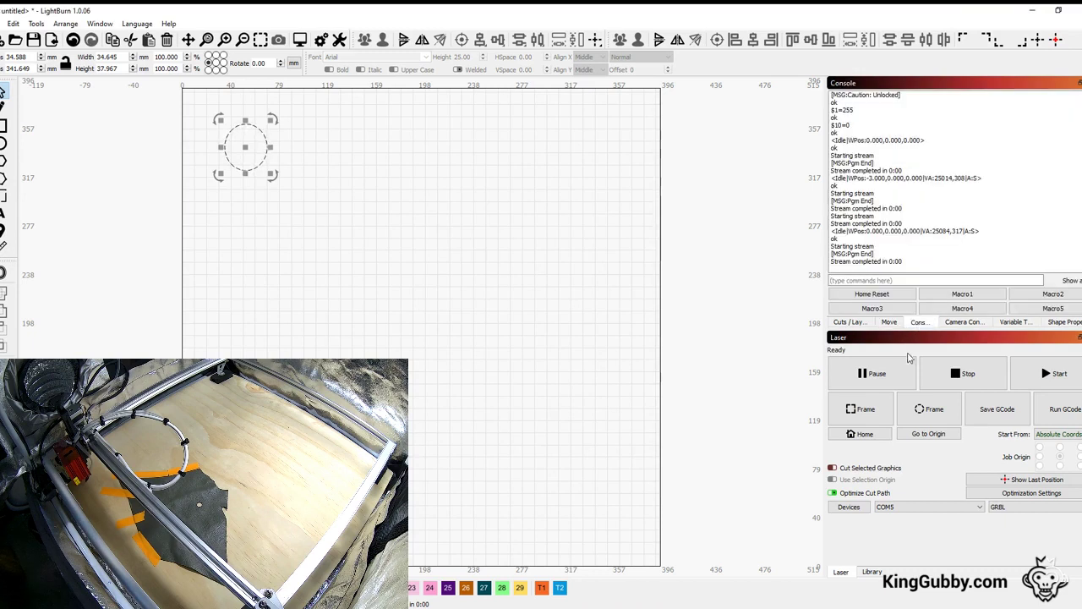
click(863, 433)
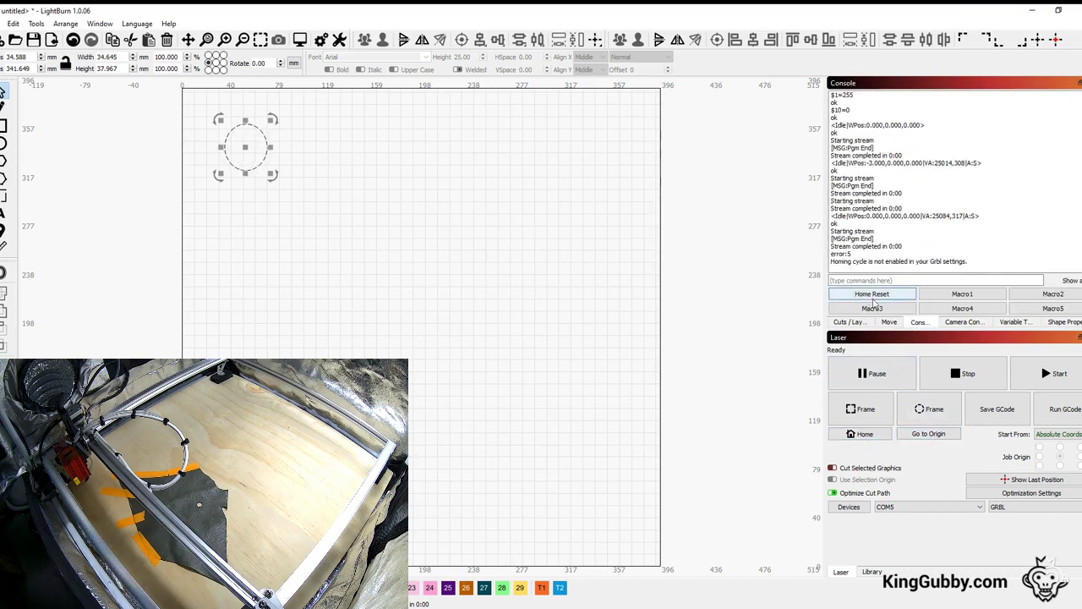
click(889, 323)
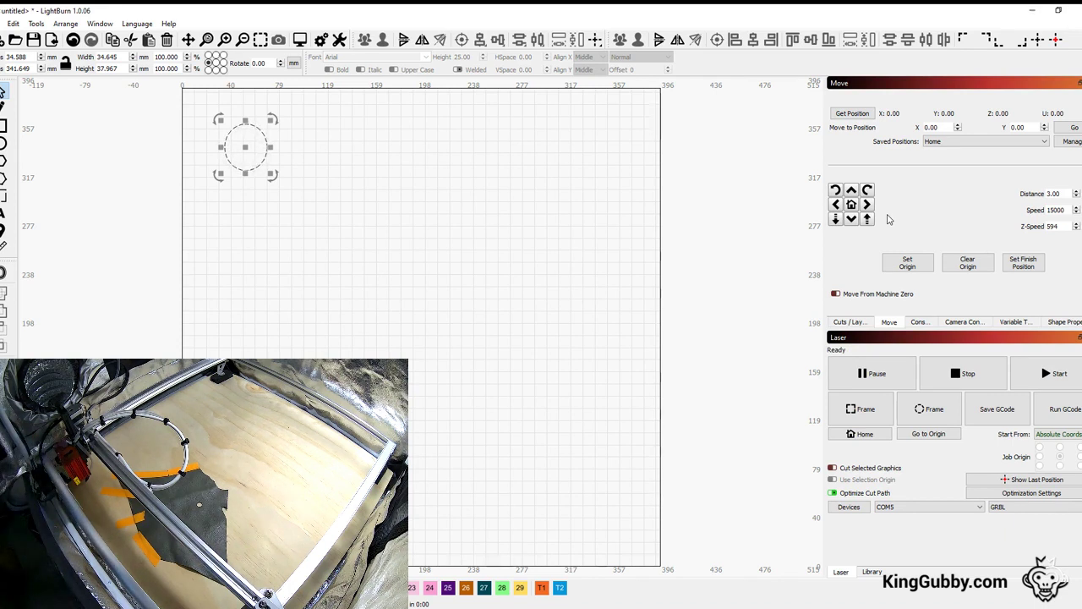
Step: Reset and unlock the laser controller from the Console
click(990, 376)
click(920, 322)
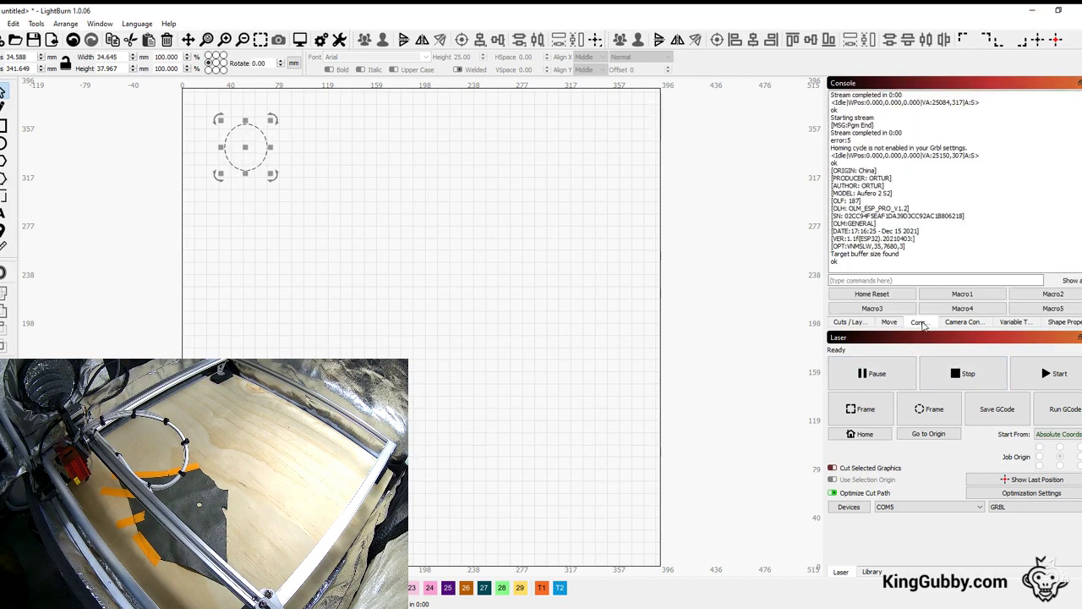
click(952, 372)
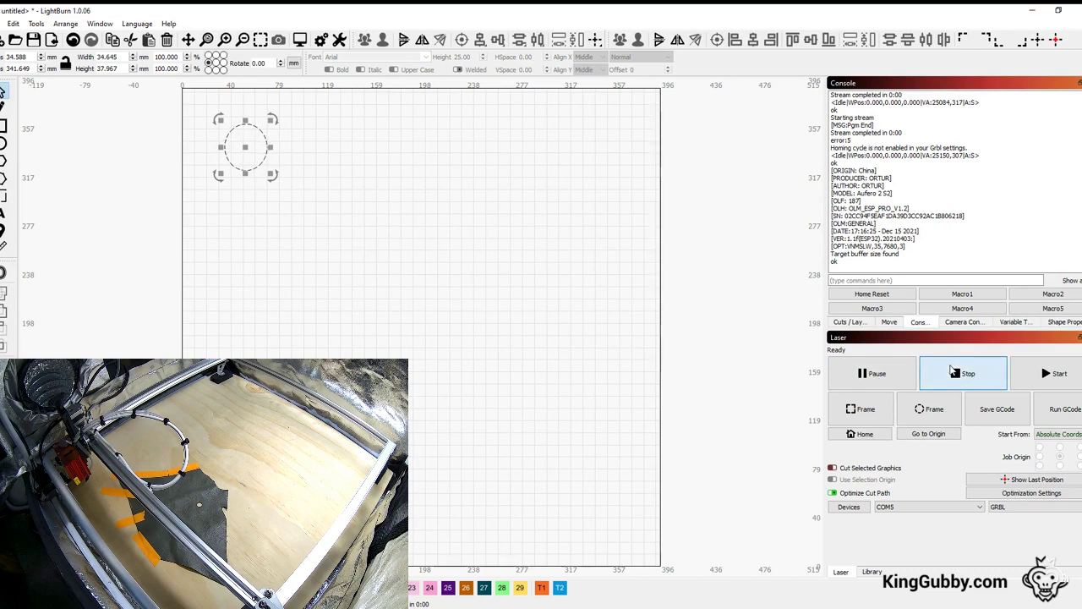
click(896, 323)
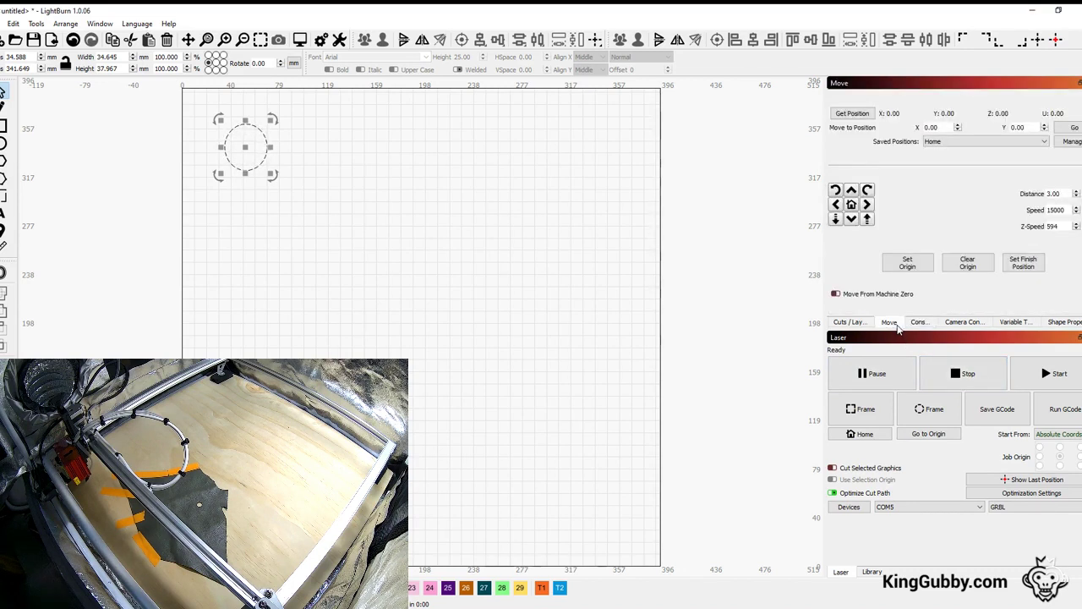
Step: Jog the head 3 mm left and down, then return it to saved Home at 0, 0
click(835, 204)
click(852, 219)
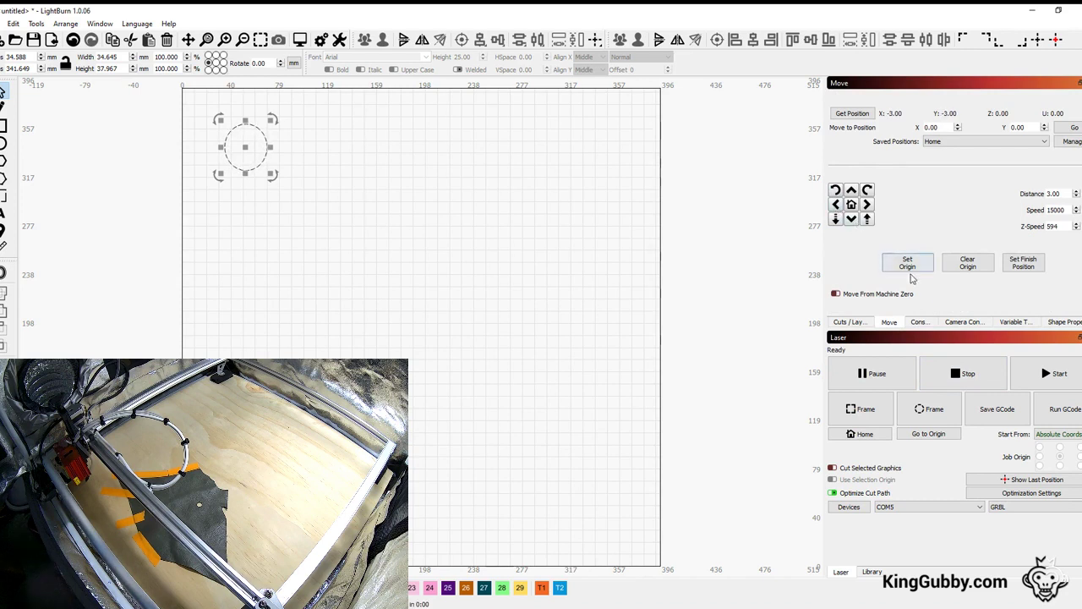
click(919, 323)
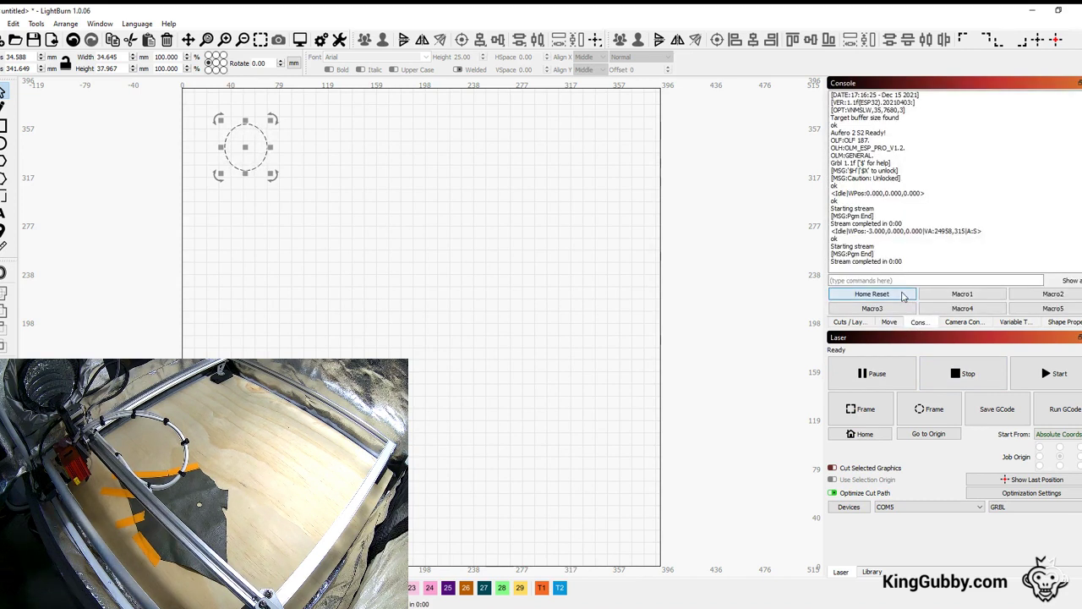
click(889, 322)
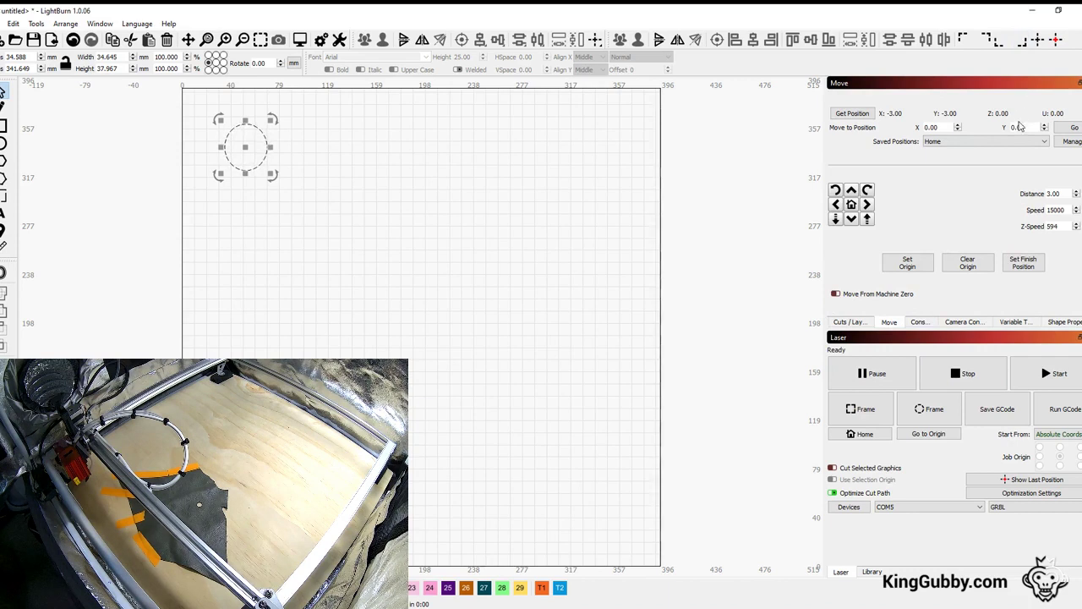
click(1073, 127)
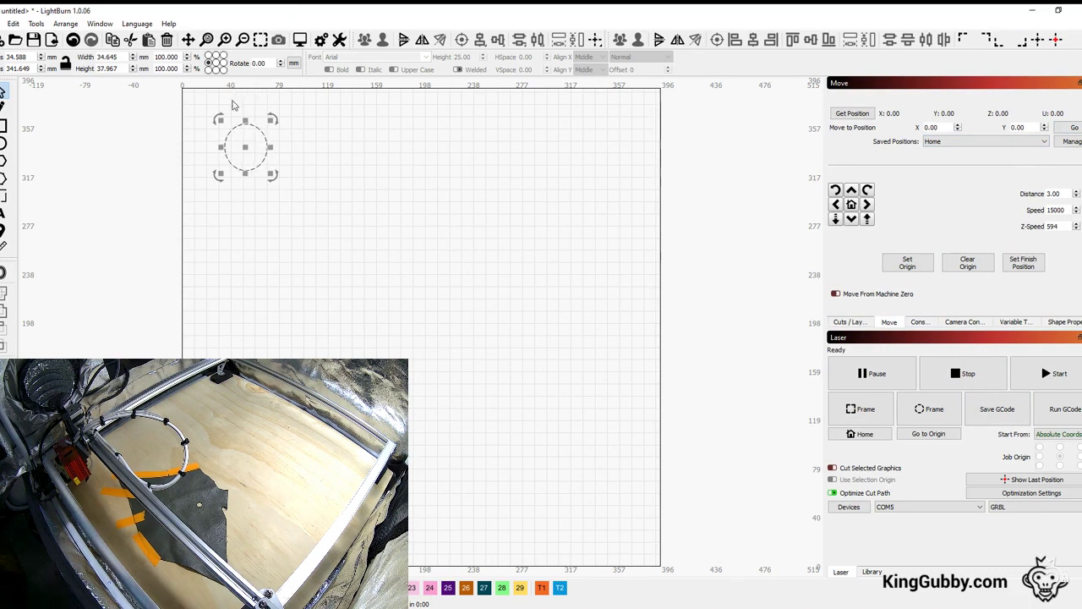
Step: Frame the circle at mid-bed, upper right, then upper left at X 34.114, Y 329.309
drag(245, 146, 414, 316)
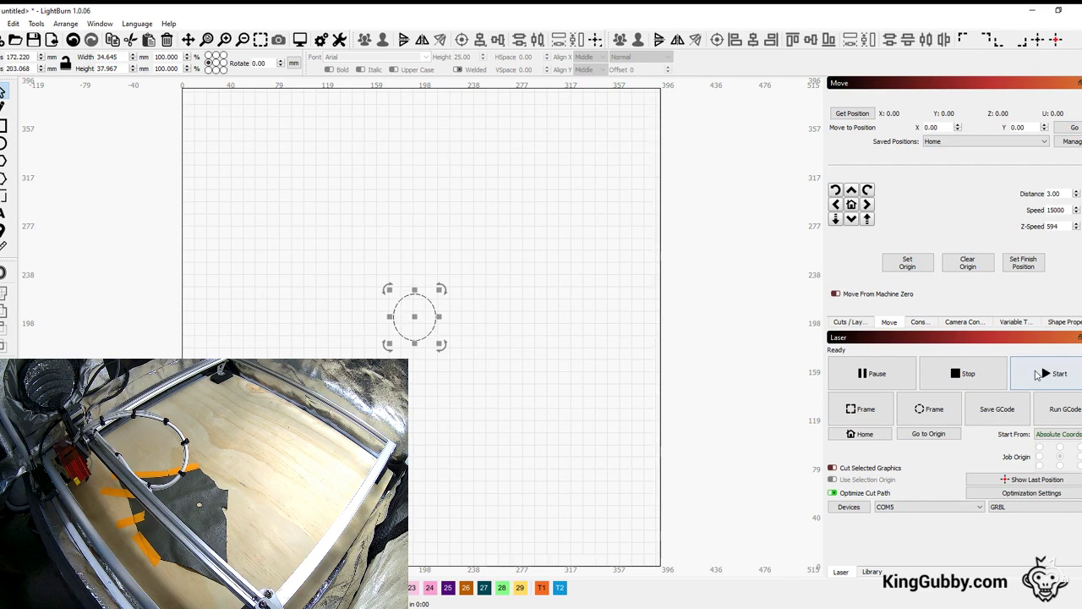
click(923, 410)
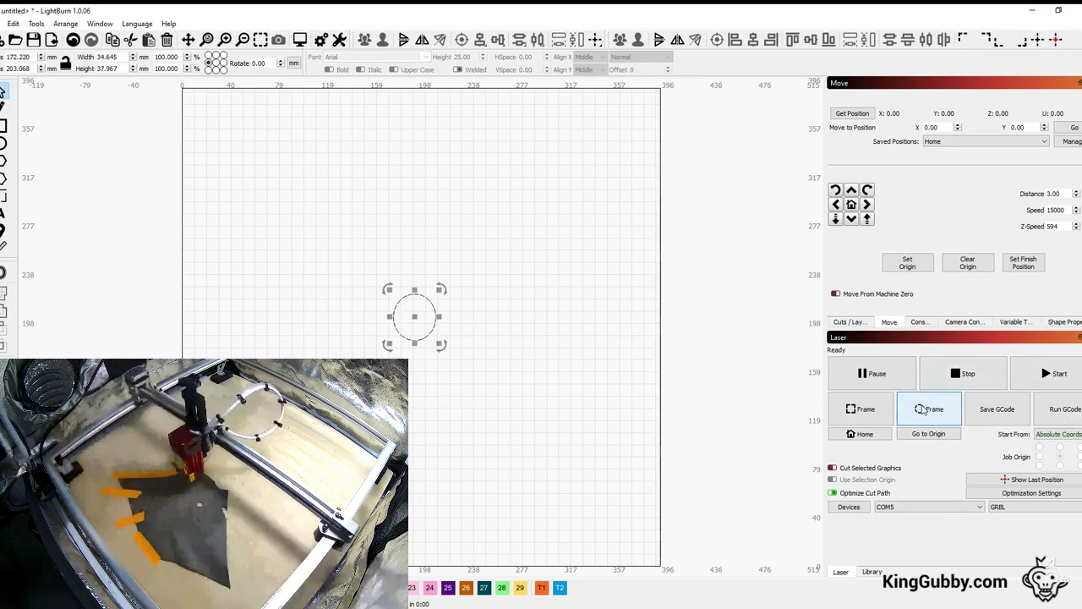
drag(416, 320, 583, 181)
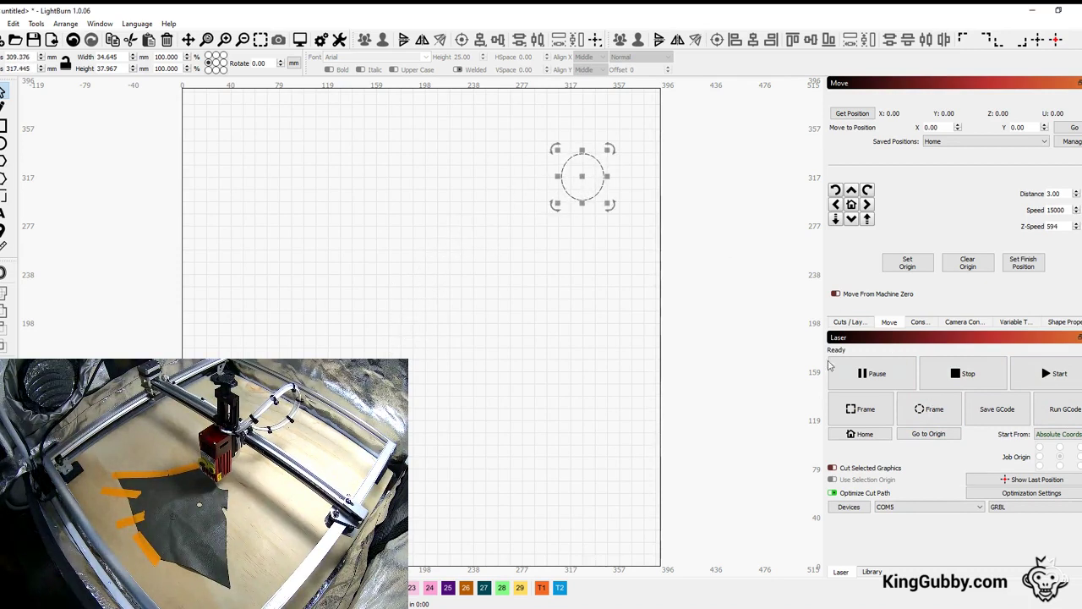
click(924, 410)
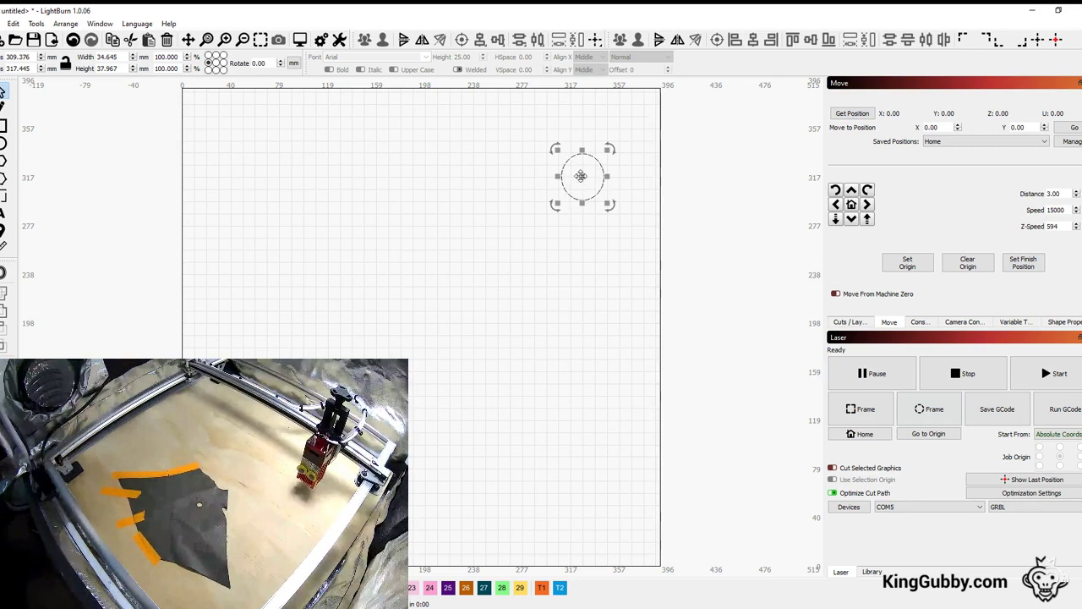
drag(583, 177, 254, 163)
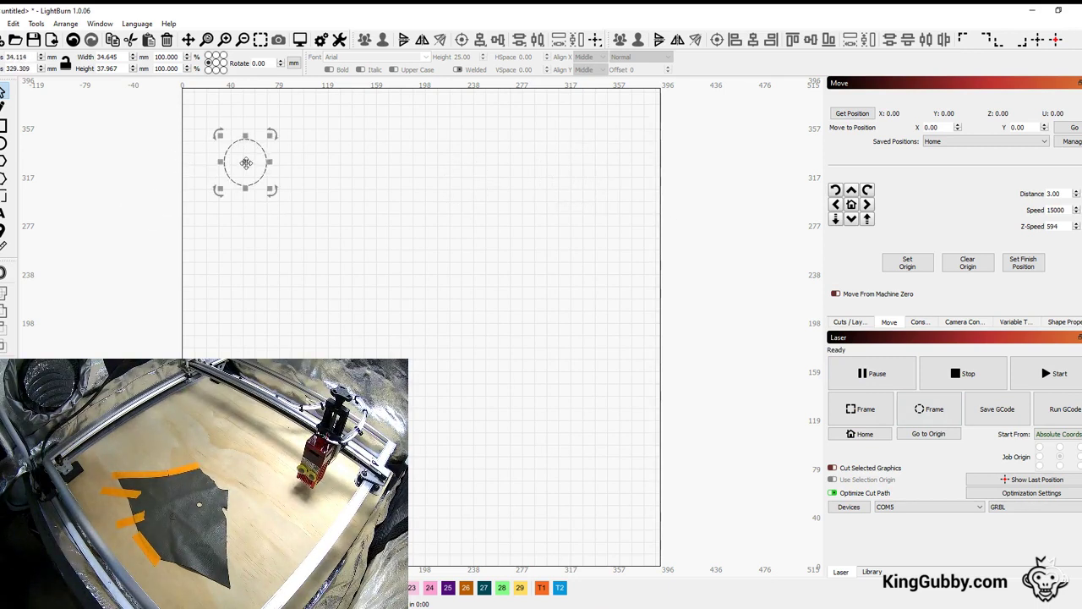
click(927, 409)
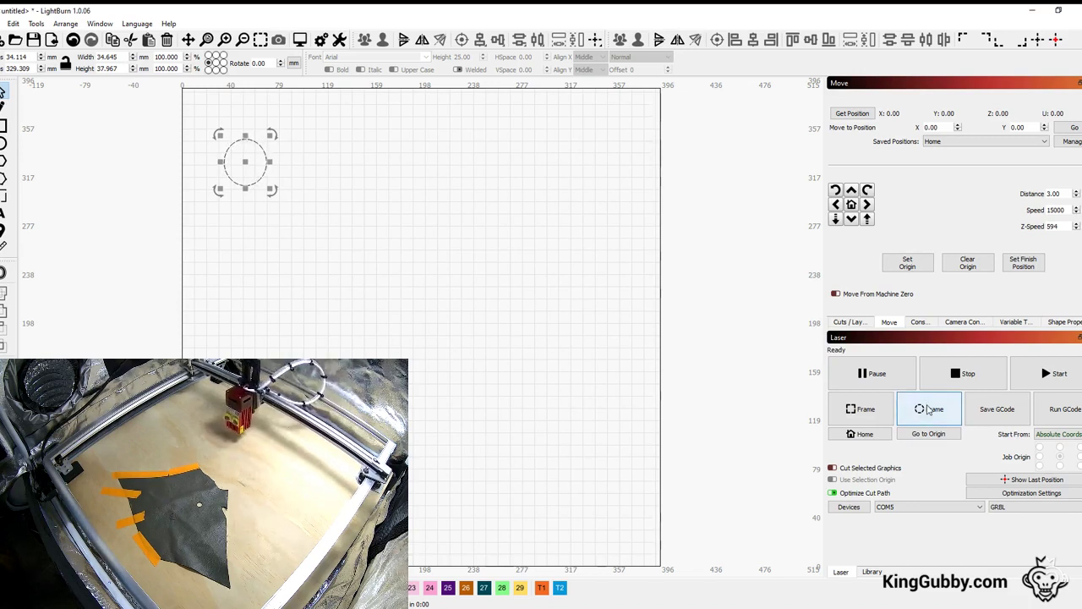